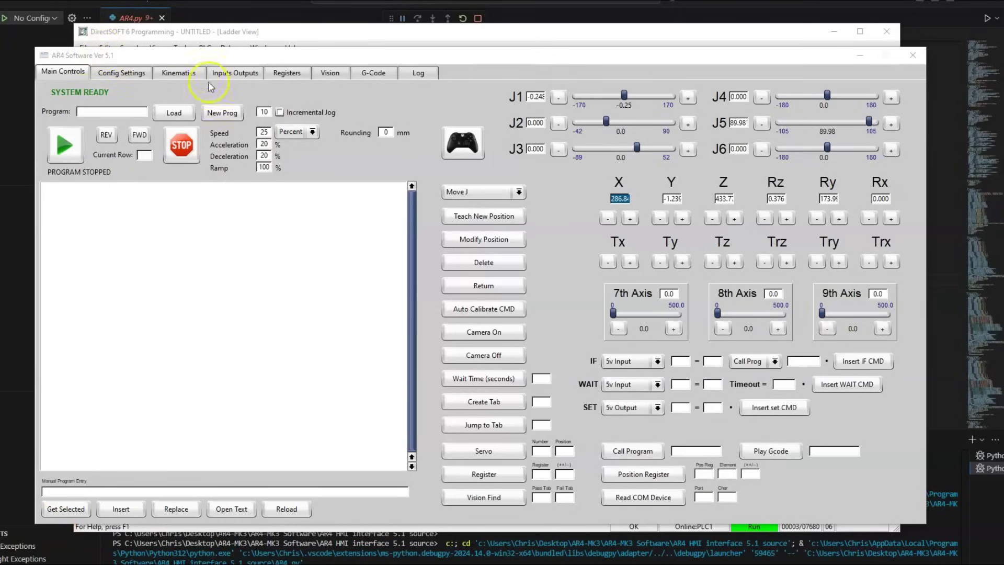
Switch to the Inputs Outputs page with the Modbus device read and write controls.
left_click(224, 72)
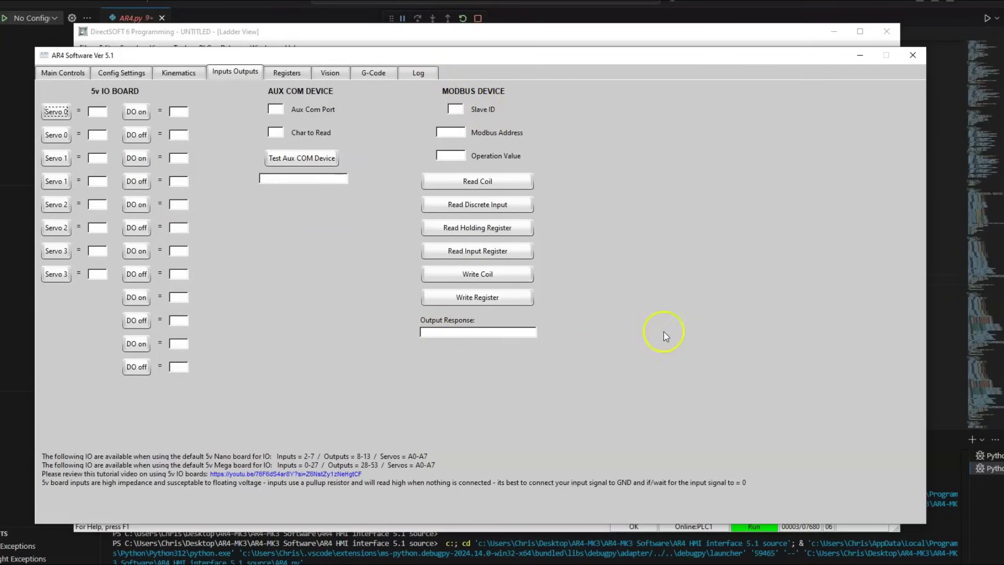
Read discrete input 2048 from slave 7, getting 0, and compare with DirectSOFT's ladder.
left_click(455, 109)
type("7")
left_click(450, 131)
type("2048")
left_click(485, 205)
left_click(307, 38)
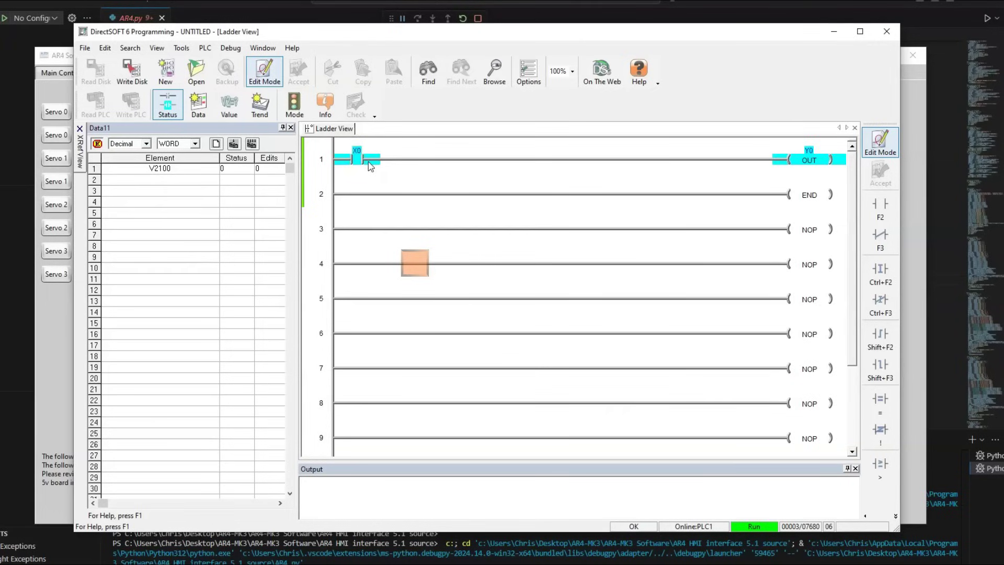
Back in AR4, re-read the discrete input and read the holding register.
left_click(61, 62)
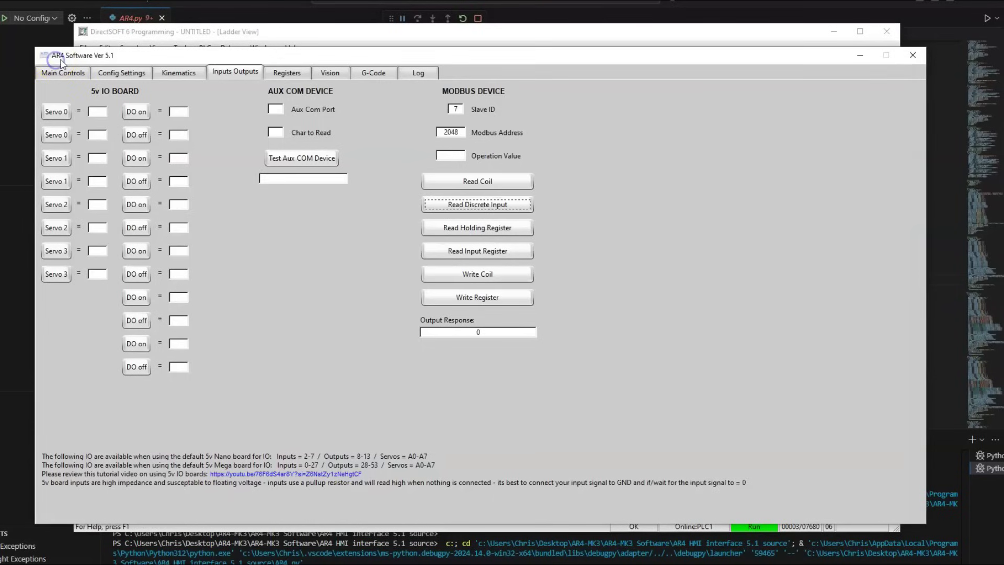
left_click(473, 207)
left_click(491, 234)
Read holding register 1088 with operation value 1, getting 0, and compare DirectSOFT's V2100.
left_click_drag(453, 132, 417, 129)
type("1088")
left_click(453, 156)
type("1")
left_click(453, 229)
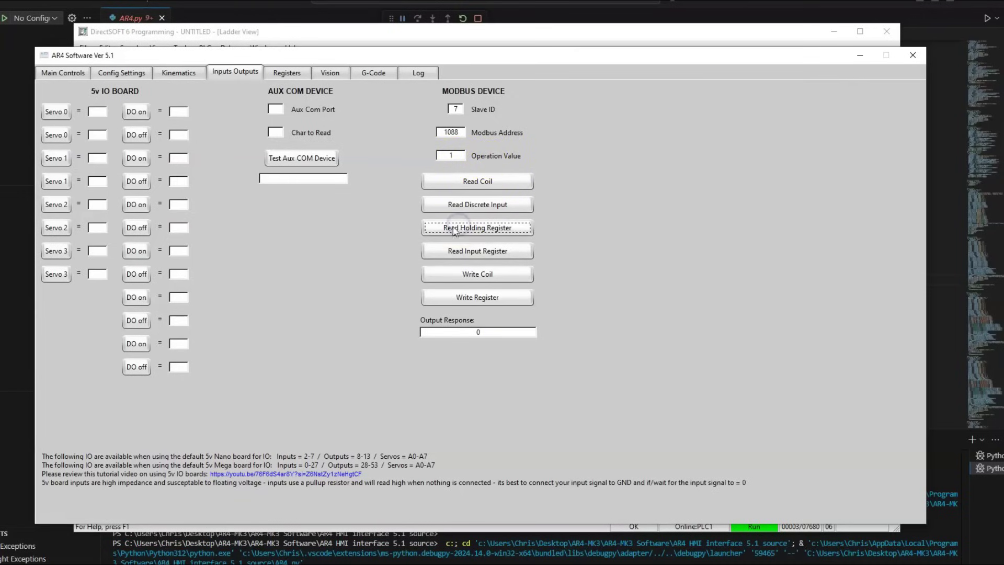
left_click(98, 31)
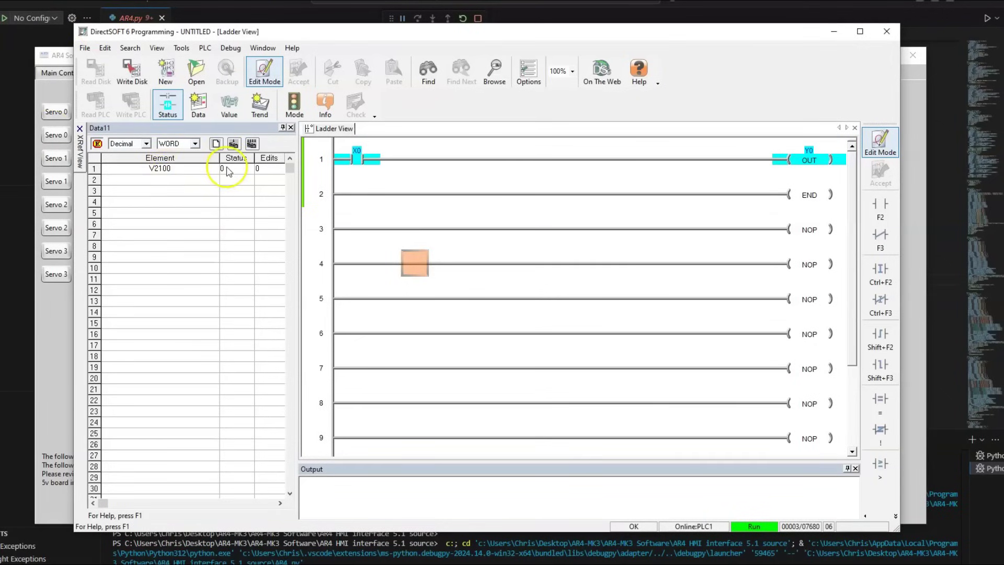
Write 123 to V2100 in DirectSOFT, then read holding register 1088 in AR4, returning 123.
left_click(265, 170)
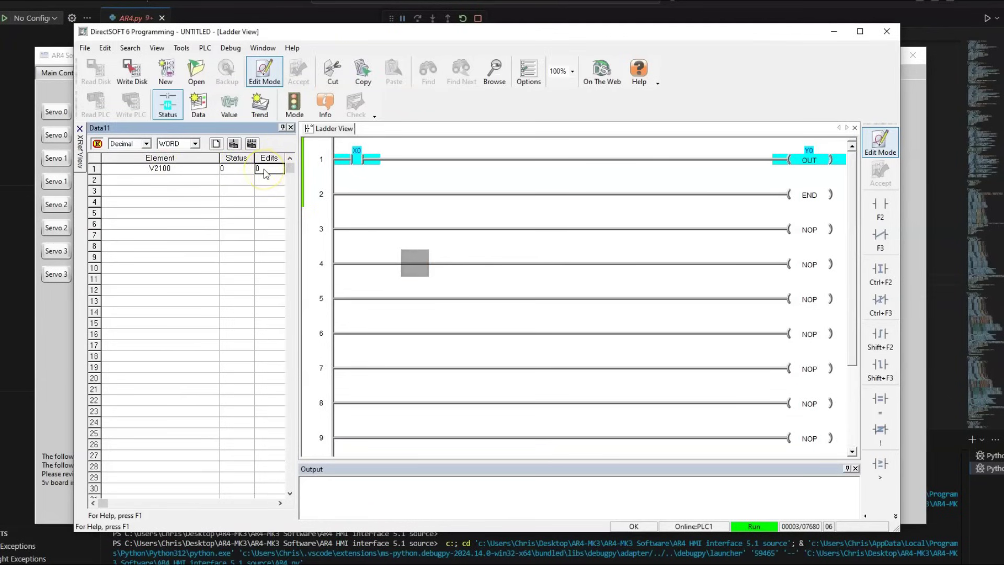
type("123")
left_click(229, 170)
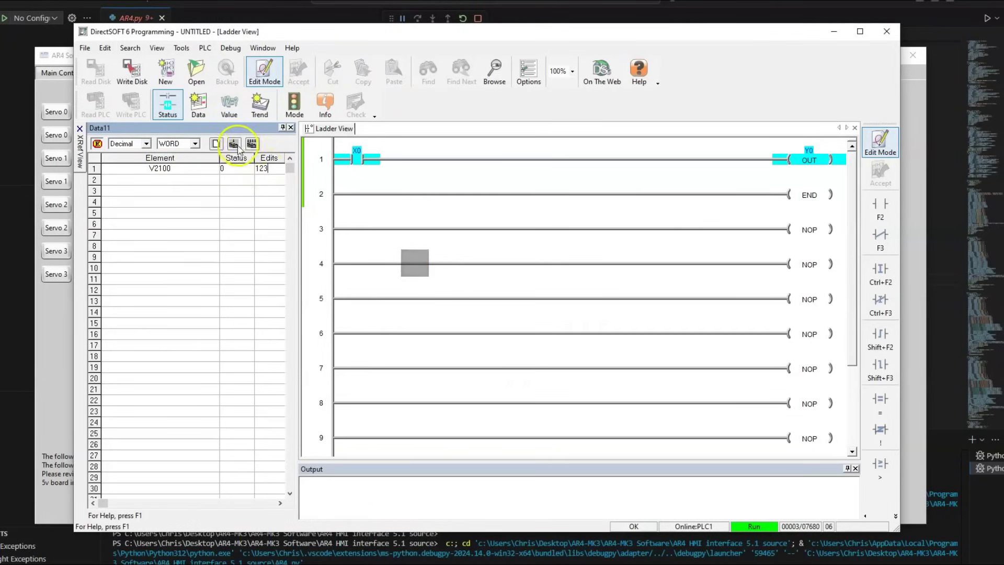
left_click(50, 61)
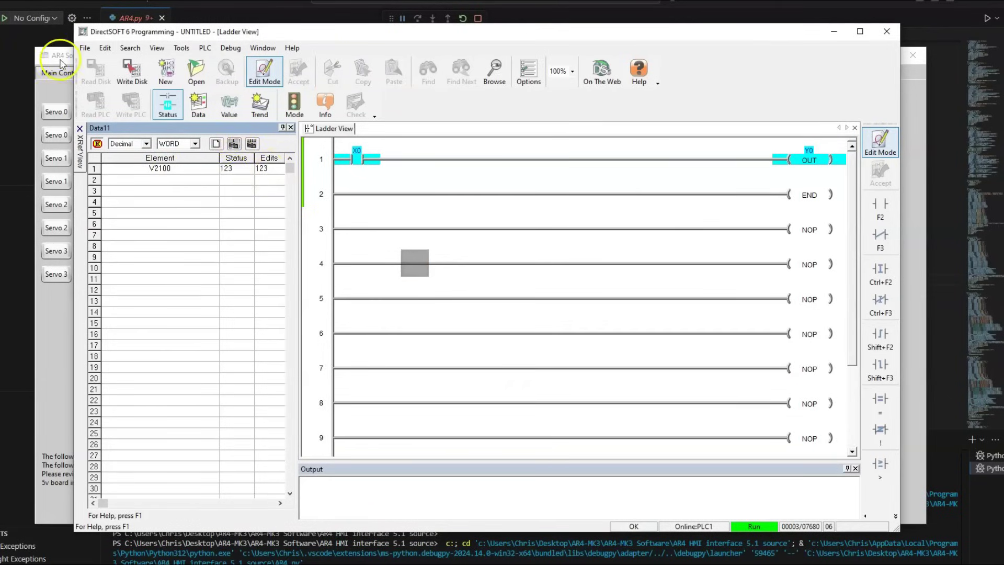
left_click(470, 226)
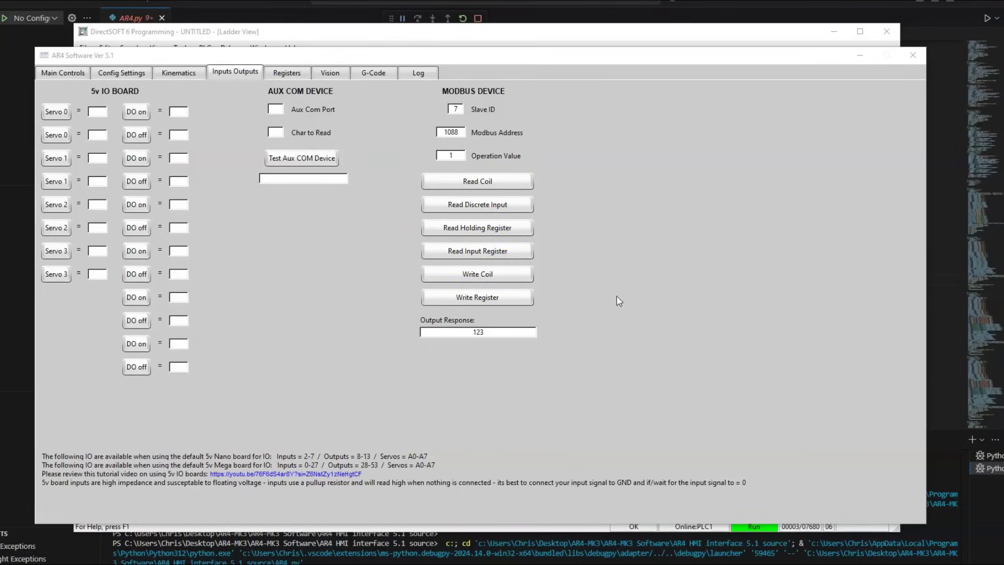
Return to the Main Controls page, where the IF condition type is MB Input.
left_click(66, 76)
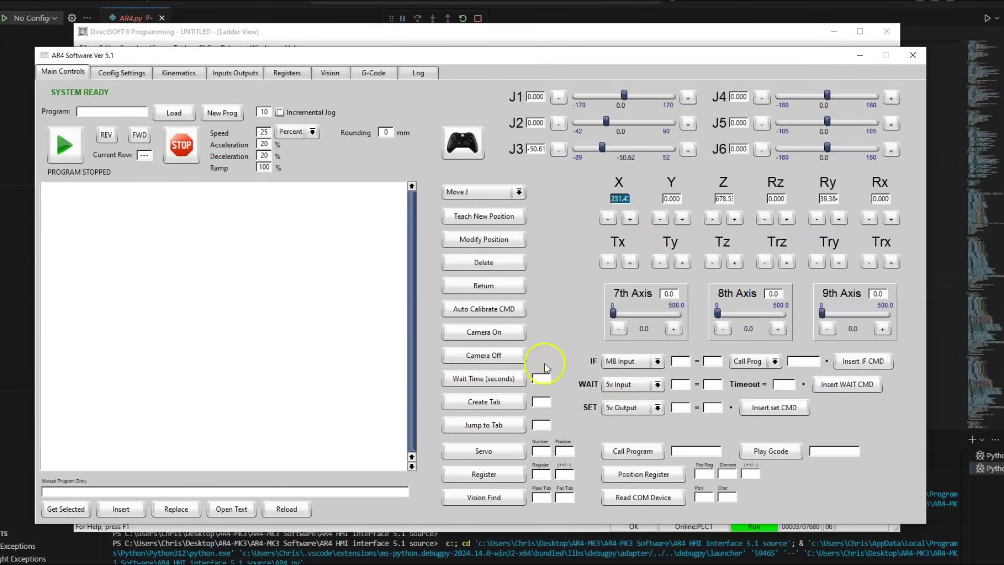
Build the IF line: MB Input 2048 = 1, Call Prog Home.
left_click(658, 362)
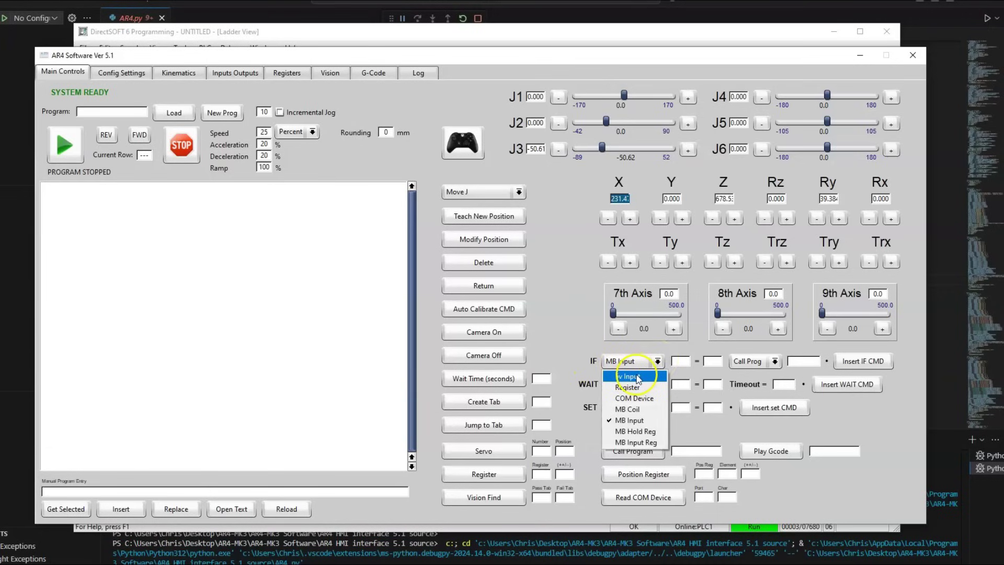
left_click(634, 411)
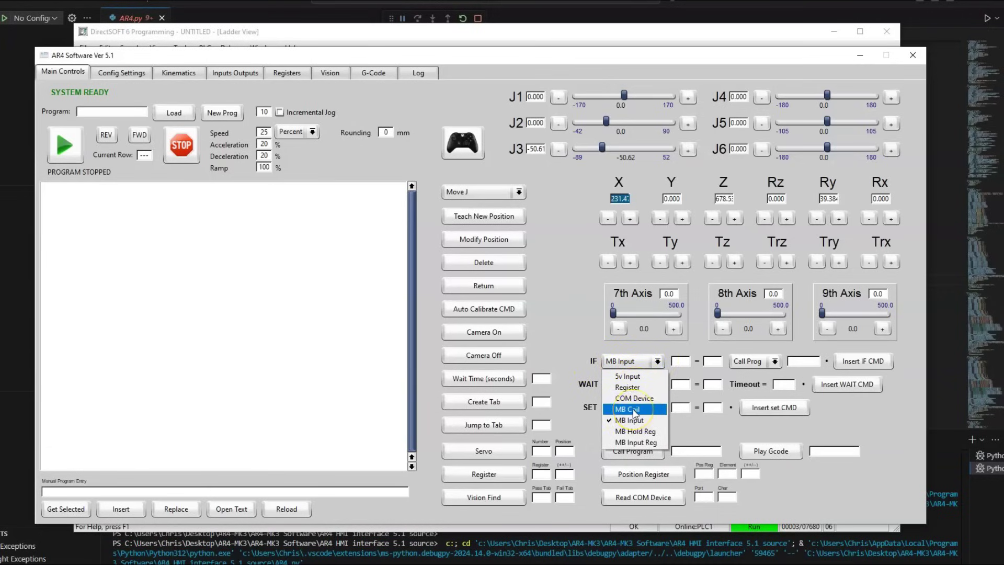
left_click(634, 442)
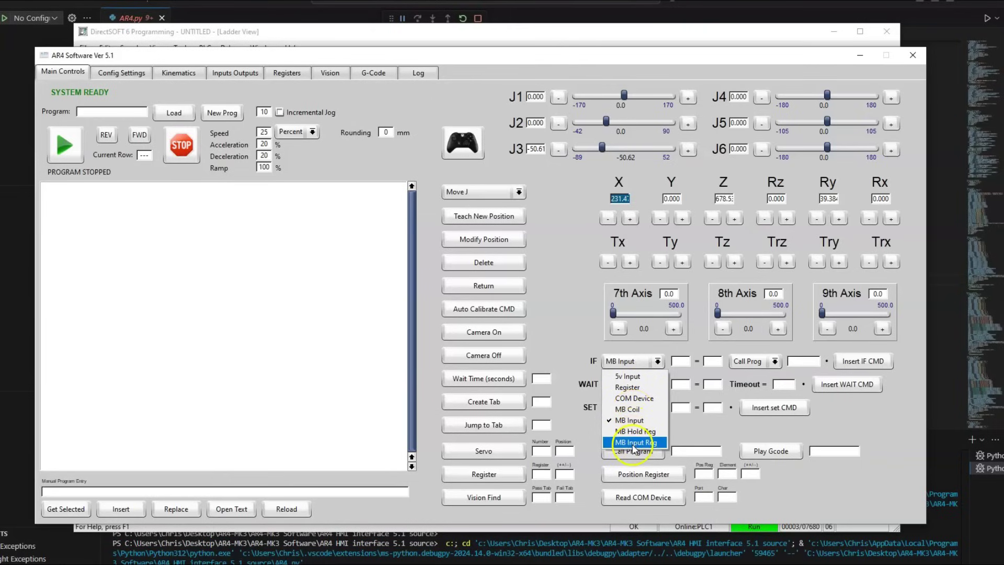
left_click(633, 420)
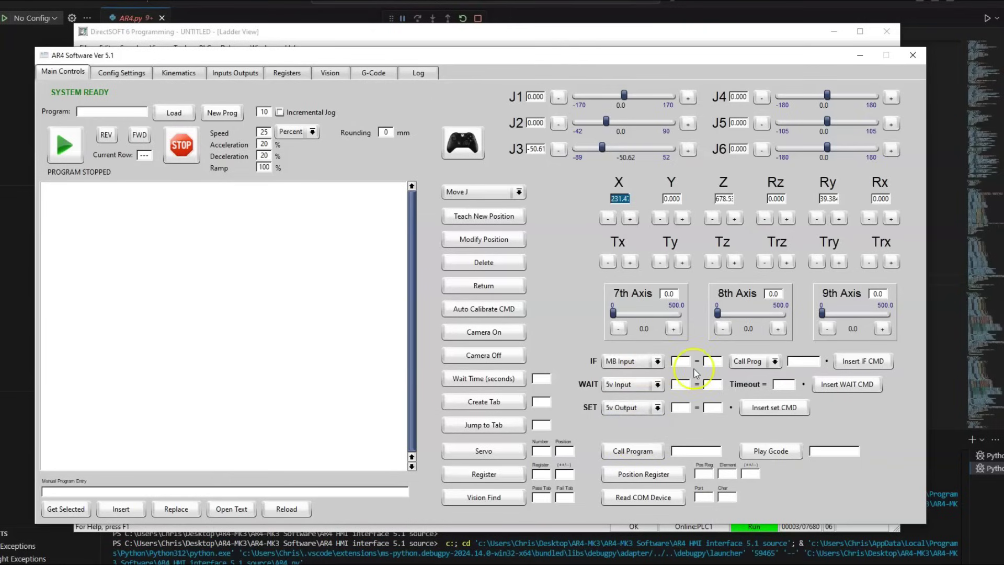
left_click(678, 361)
left_click(772, 363)
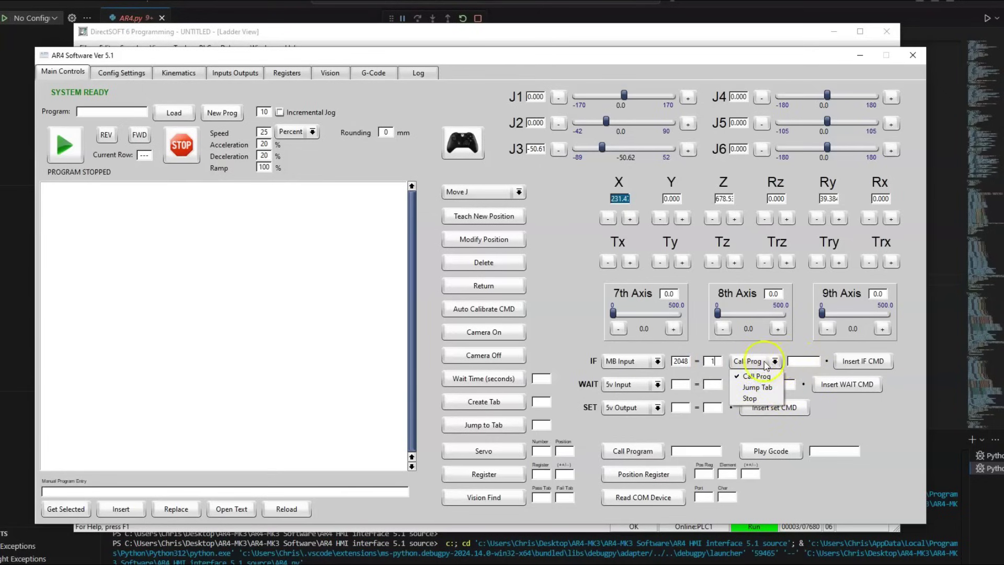
left_click(804, 367)
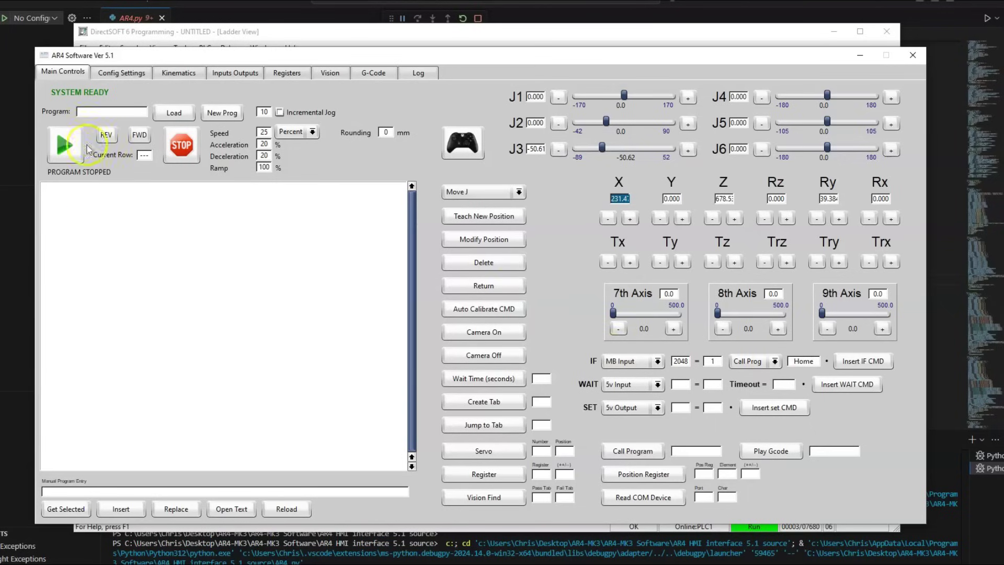
Load TEST.ar4 and run it from the start so it calls Home.
left_click(174, 117)
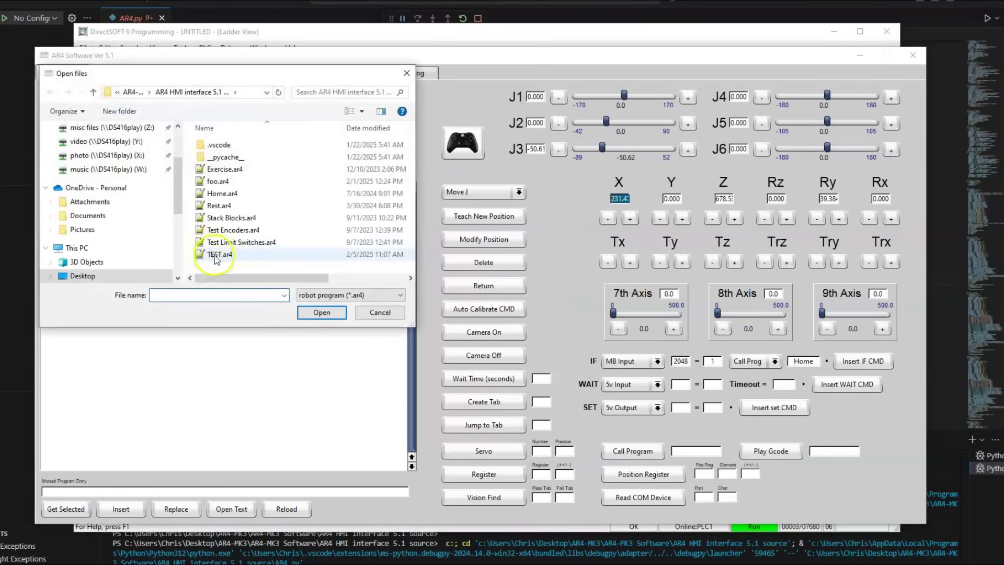
left_click(219, 255)
left_click(315, 316)
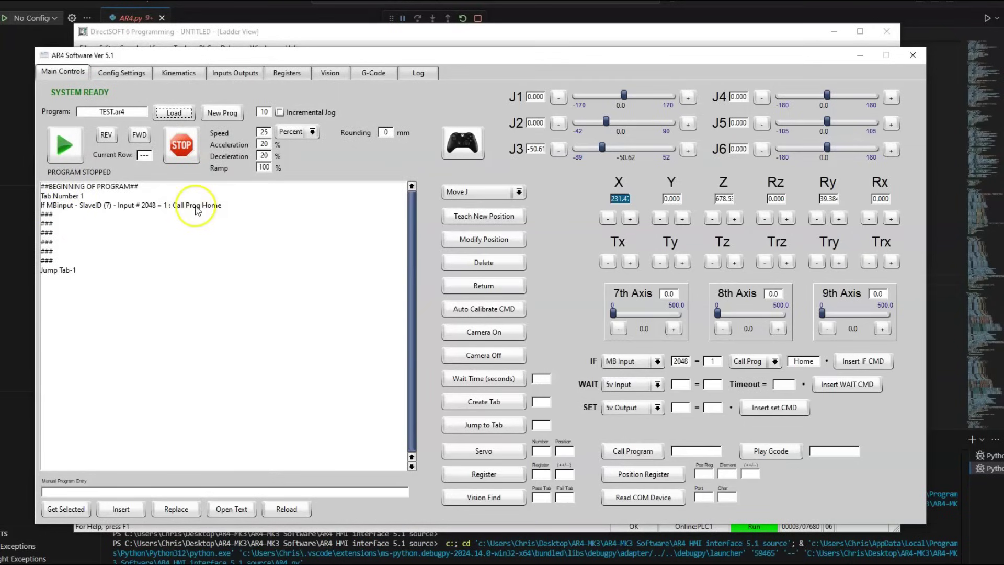
left_click(87, 186)
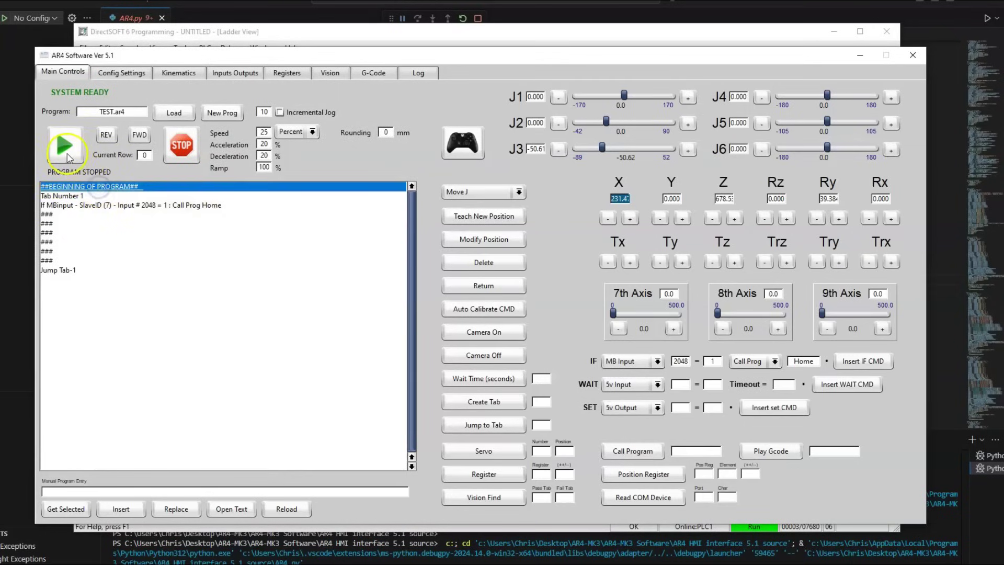
left_click(67, 153)
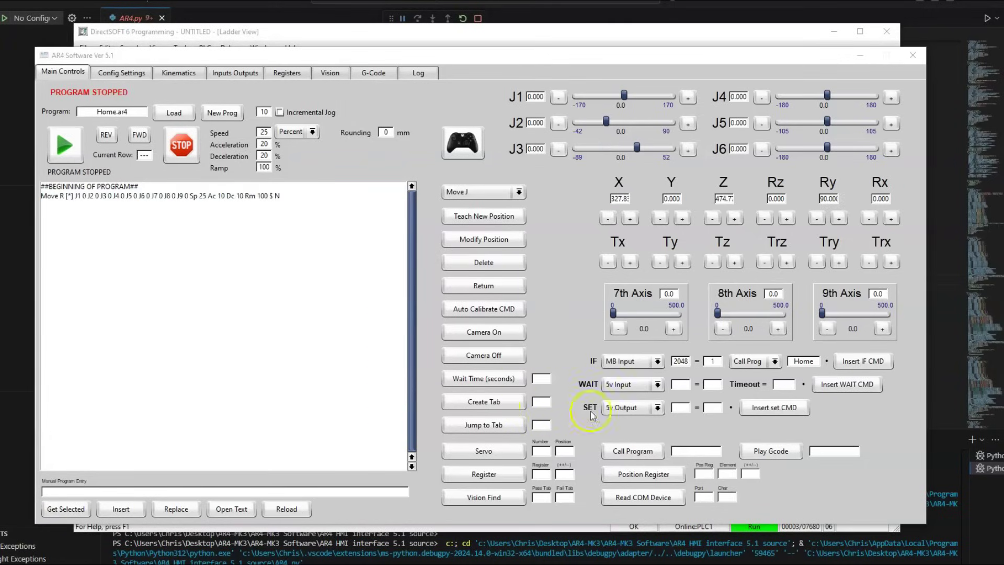
Check the WAIT sources, then show the SET types: 5v Output, MB Coil, MB Register.
left_click(656, 384)
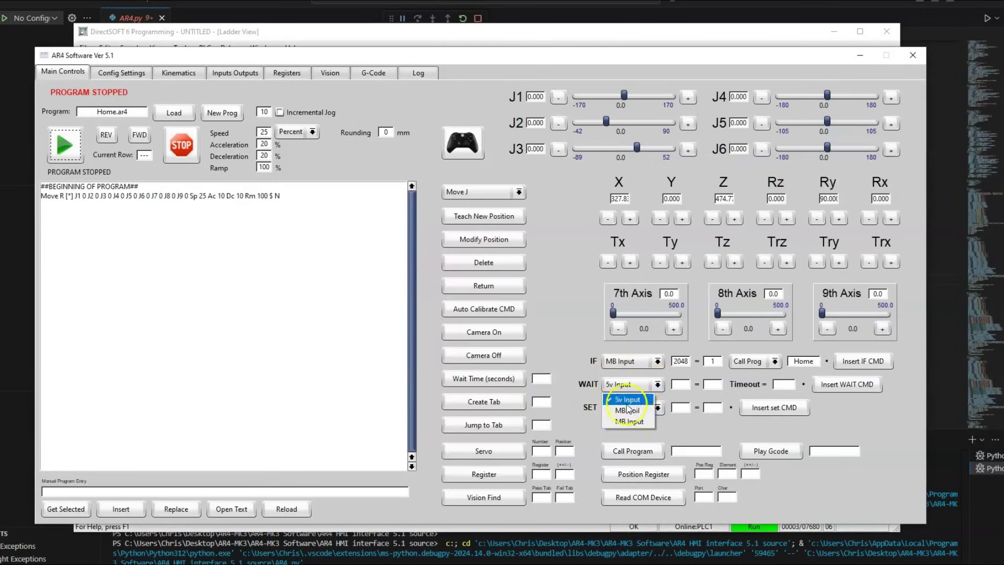
left_click(779, 385)
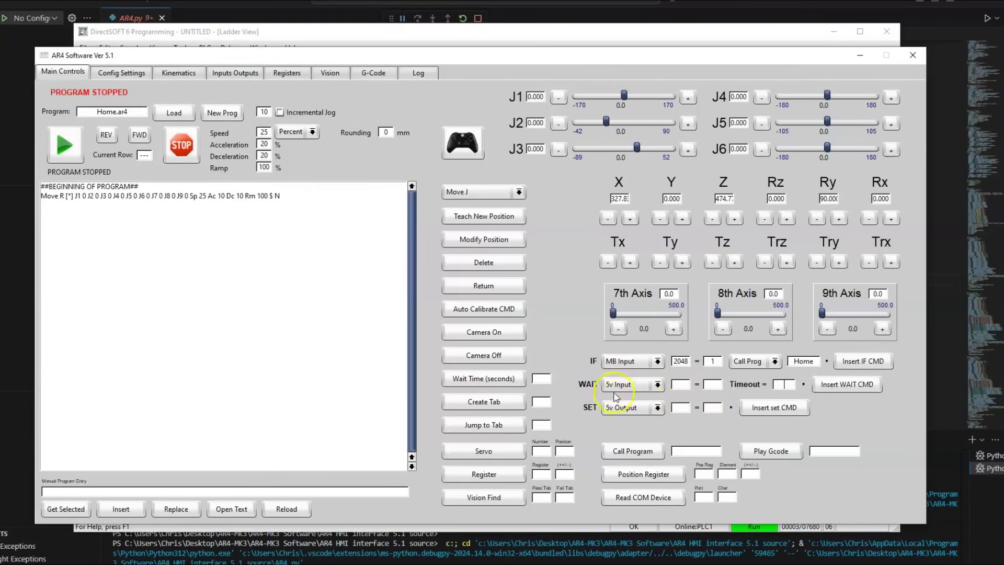
left_click(656, 408)
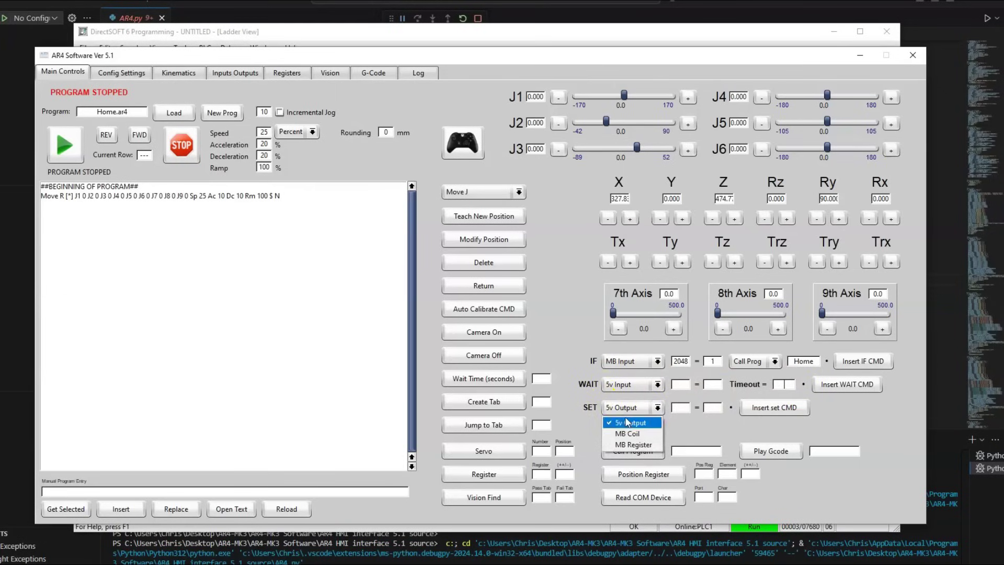
left_click(642, 427)
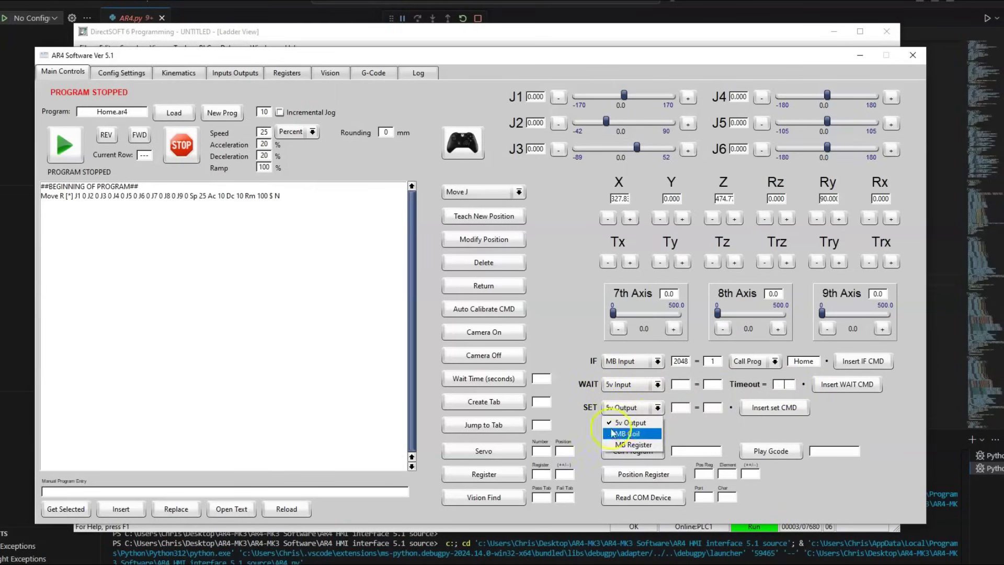